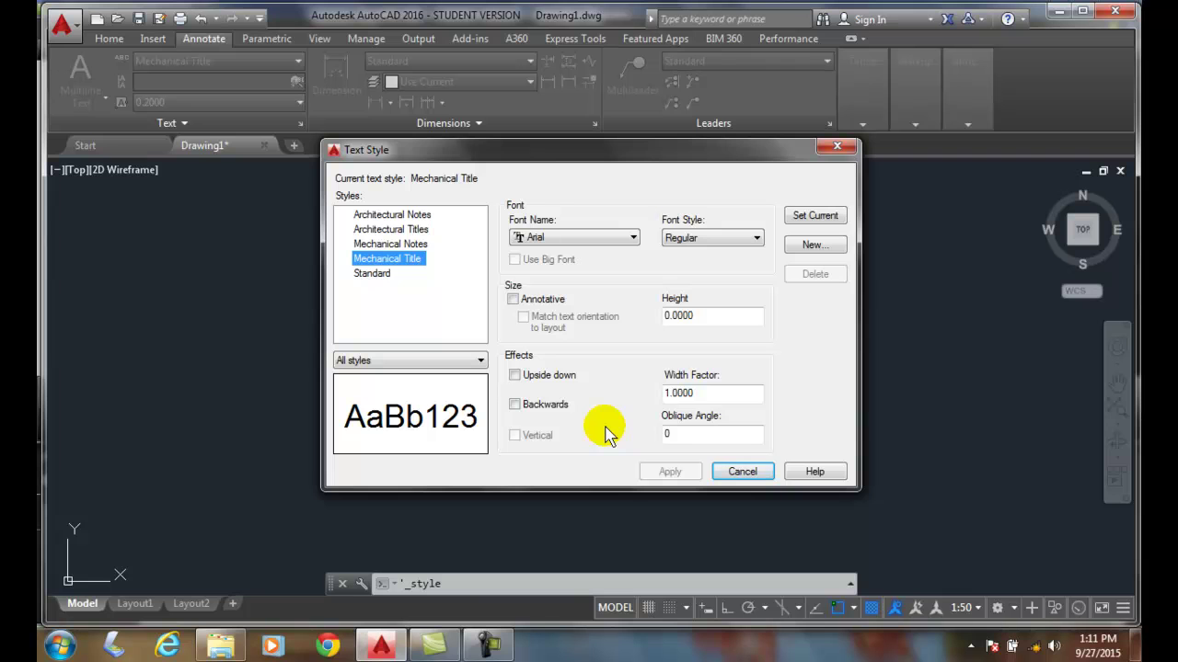
Preview the Upside down and Backwards effects on the Mechanical Title text style, separately and combined, and switch both off again
click(516, 377)
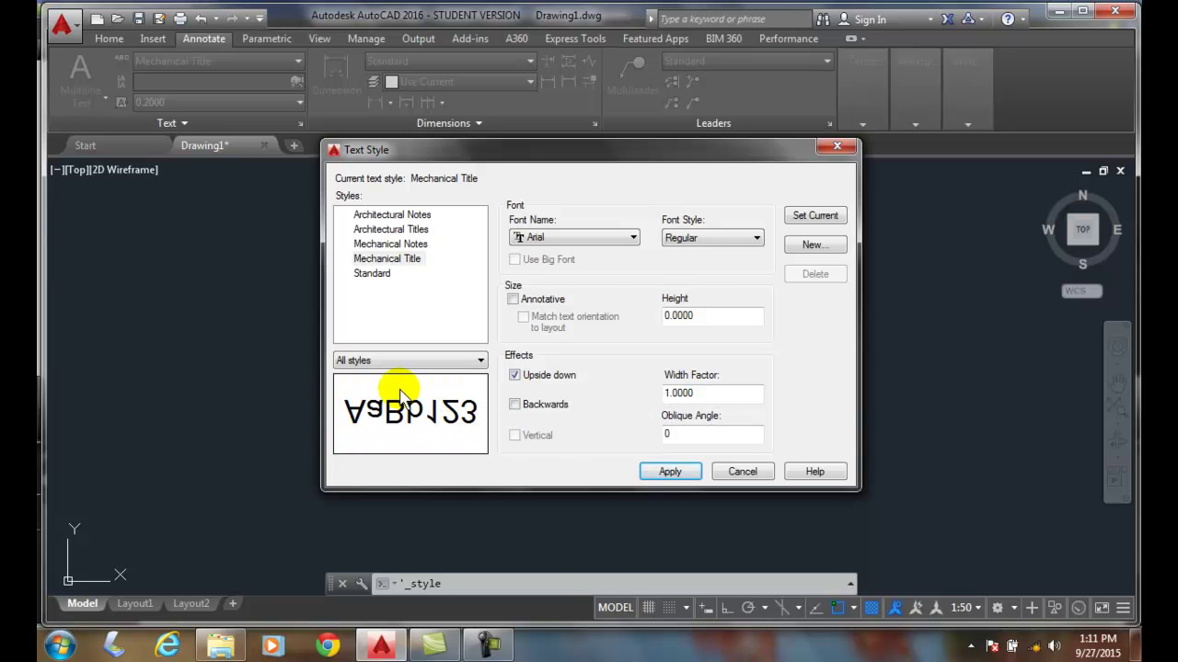
click(513, 376)
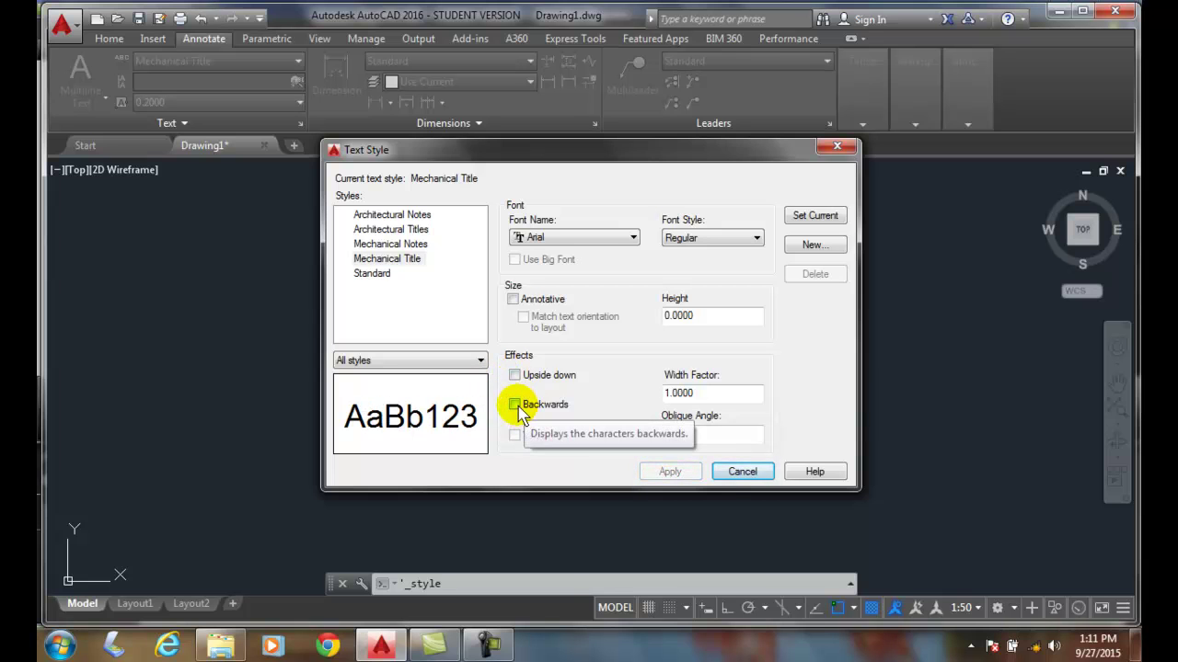
click(516, 407)
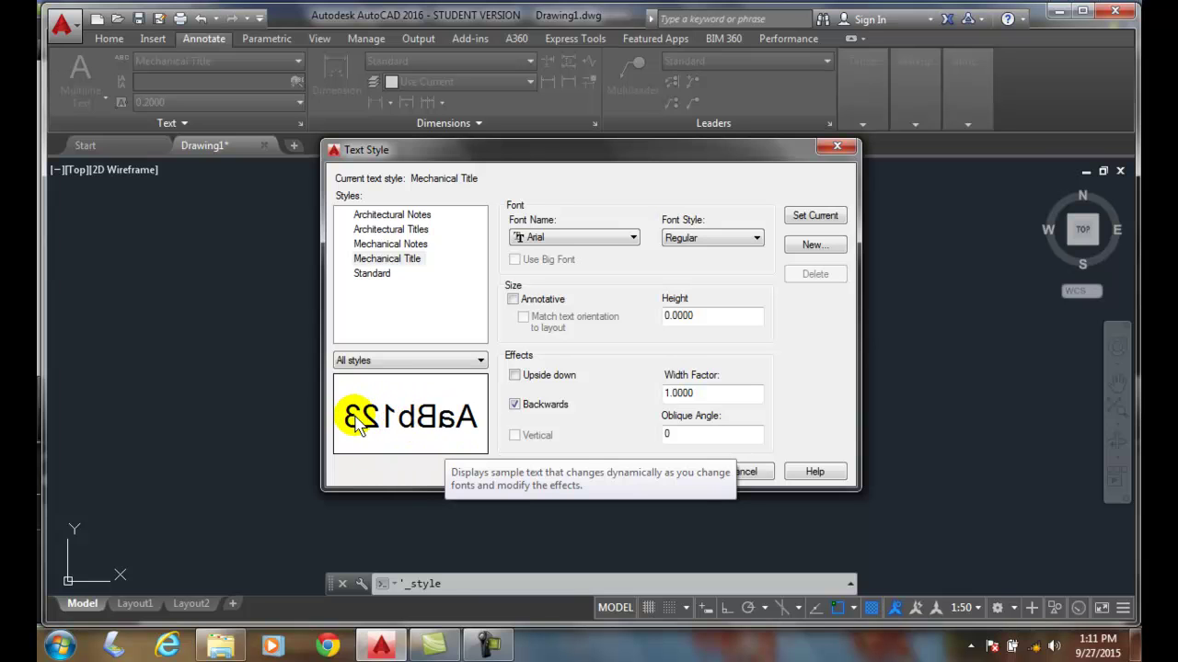
click(514, 376)
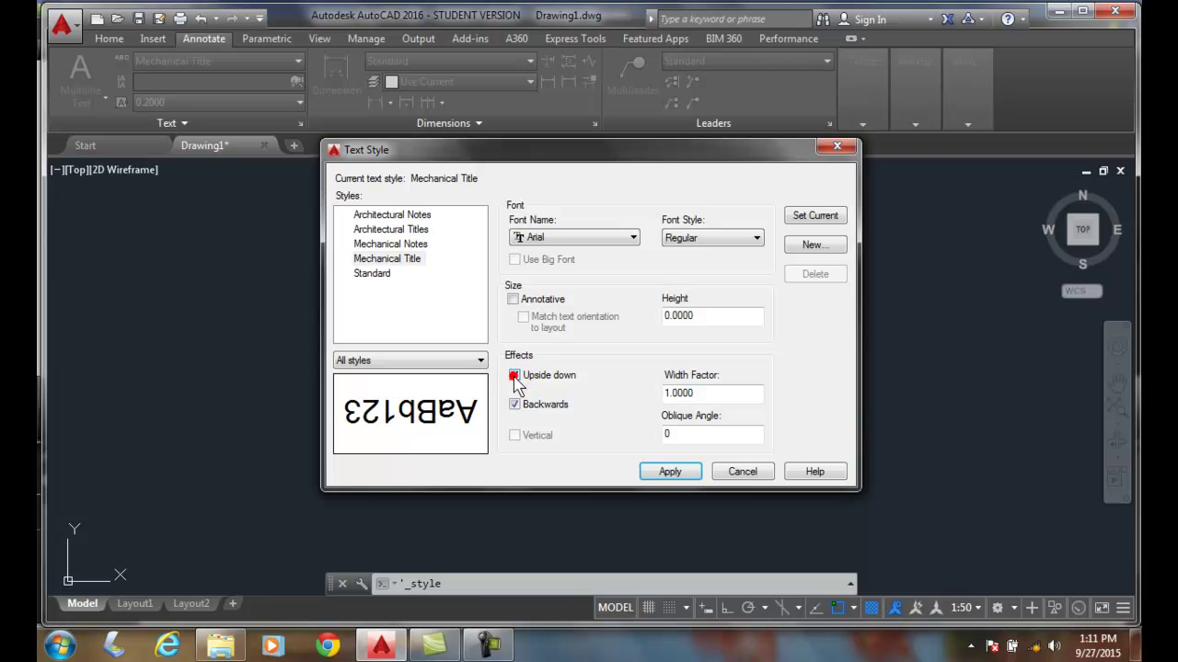
click(514, 405)
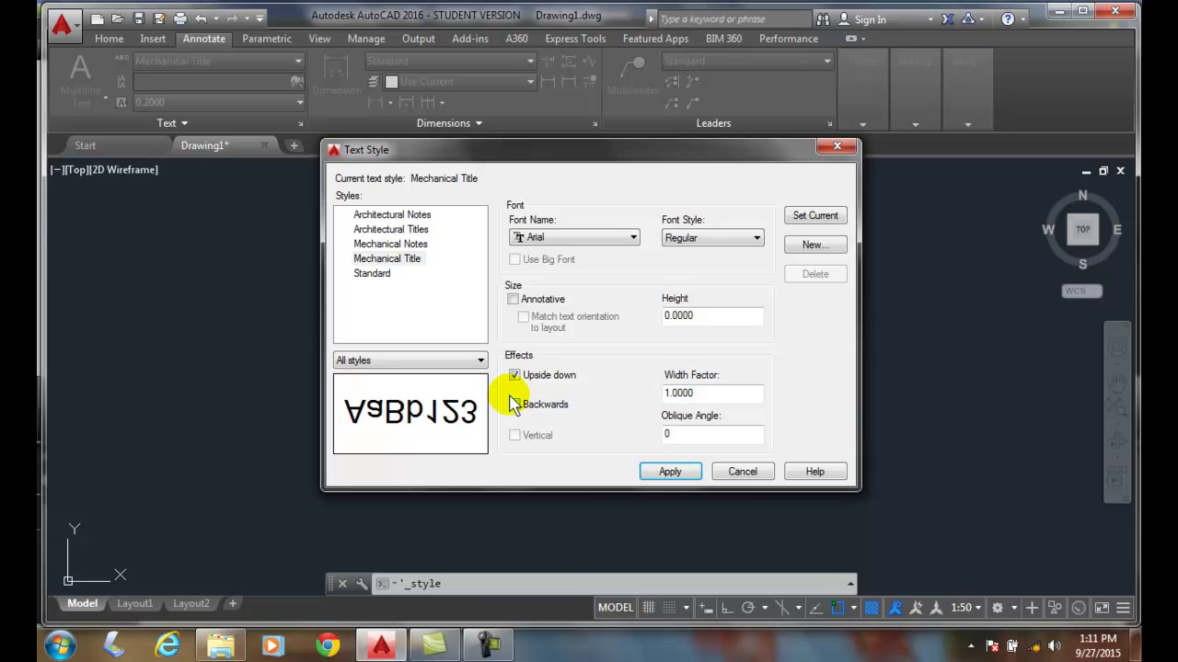
click(515, 375)
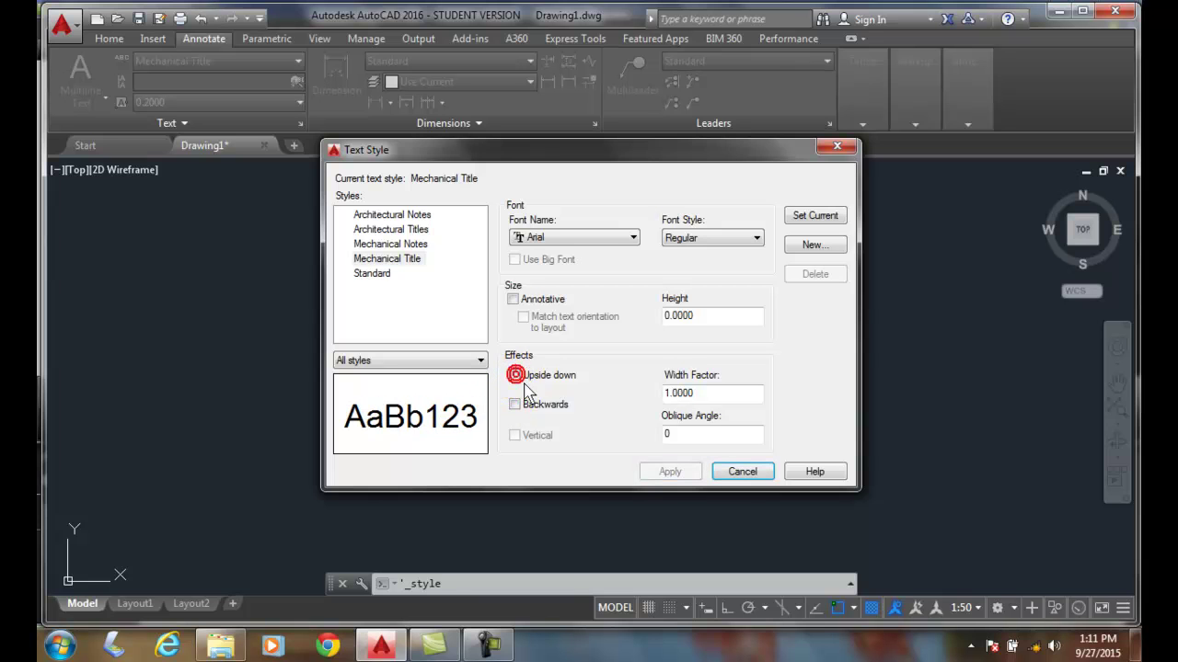
Preview the Upside down and Backwards effects on the Architectural Notes text style and clear both options again
click(414, 219)
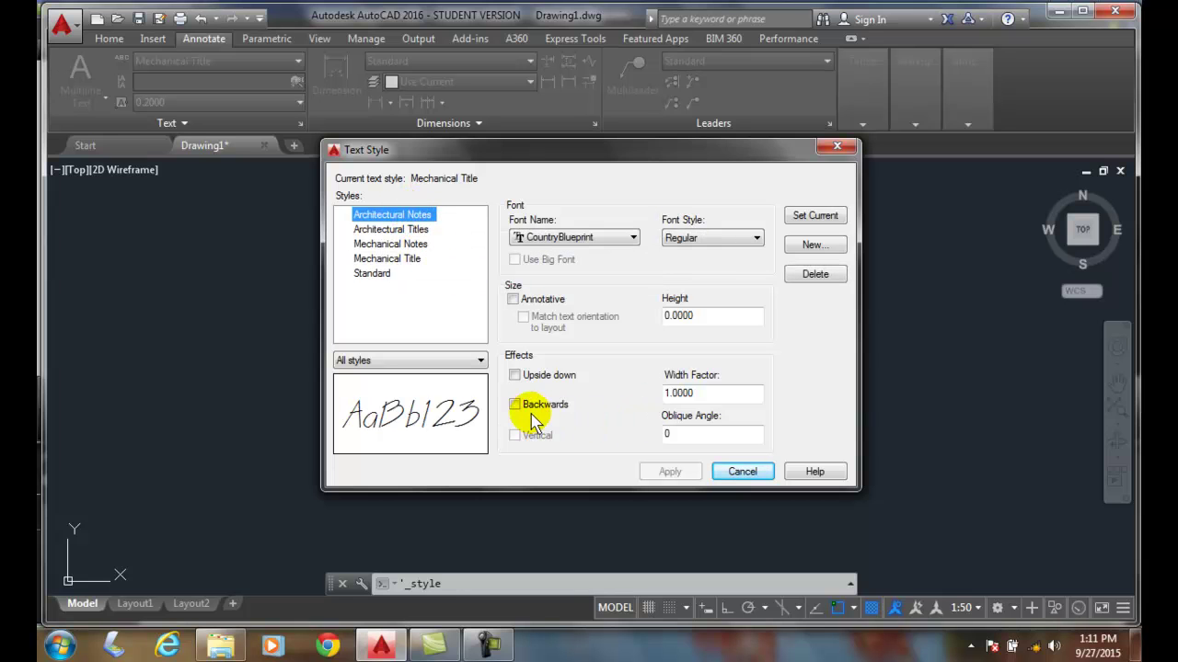
click(514, 376)
click(515, 404)
click(514, 375)
click(515, 405)
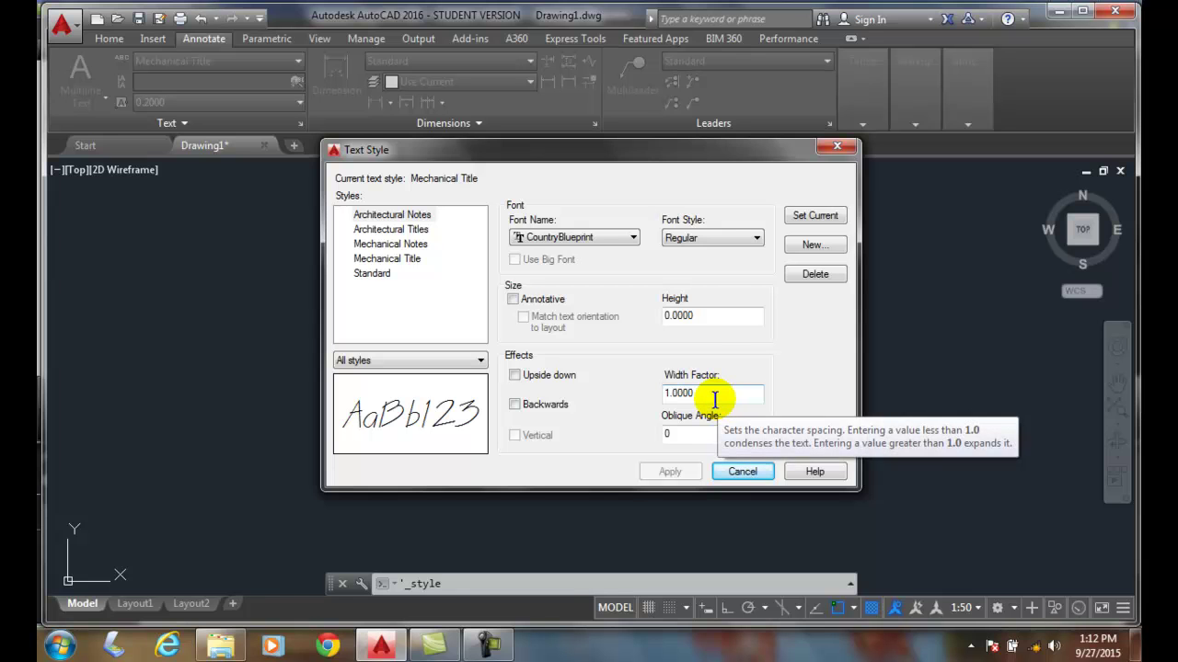
Try a width factor of .70 on the Mechanical Notes text style and restore it to 1.0
click(382, 243)
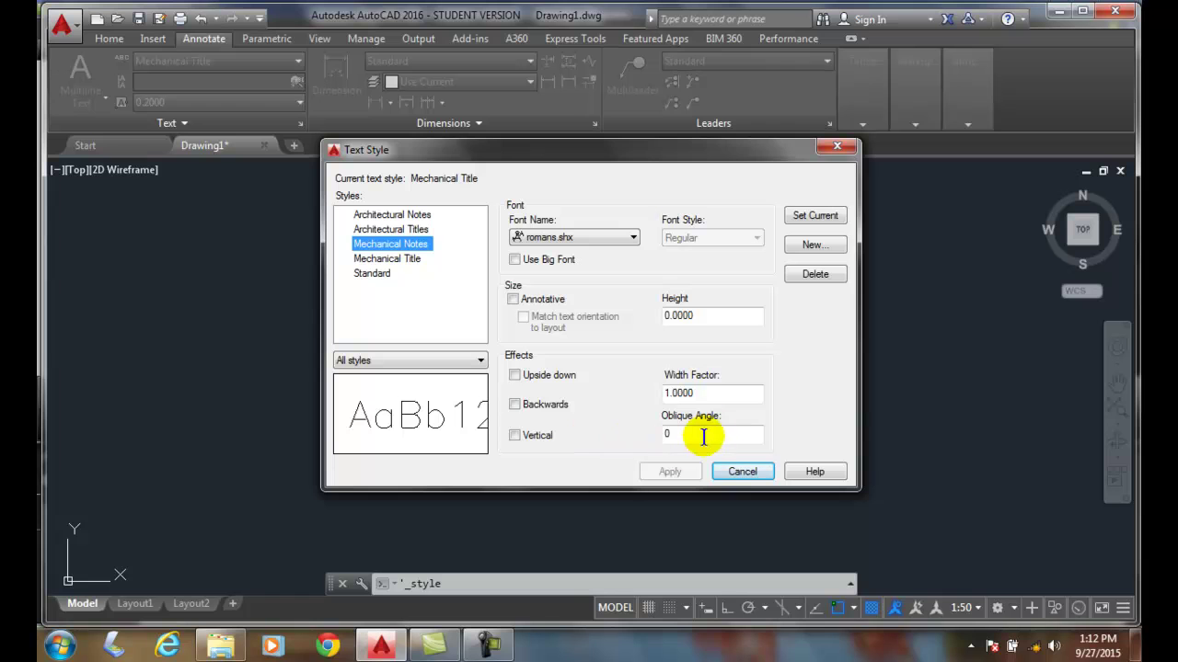
click(705, 393)
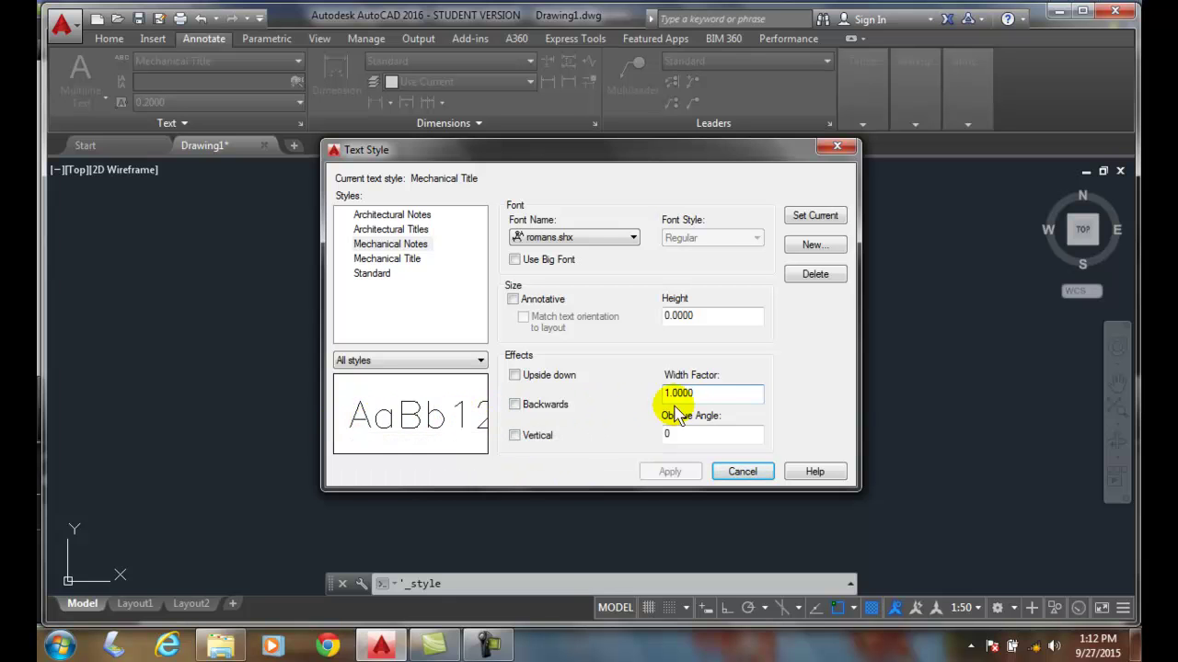
drag(701, 394, 644, 389)
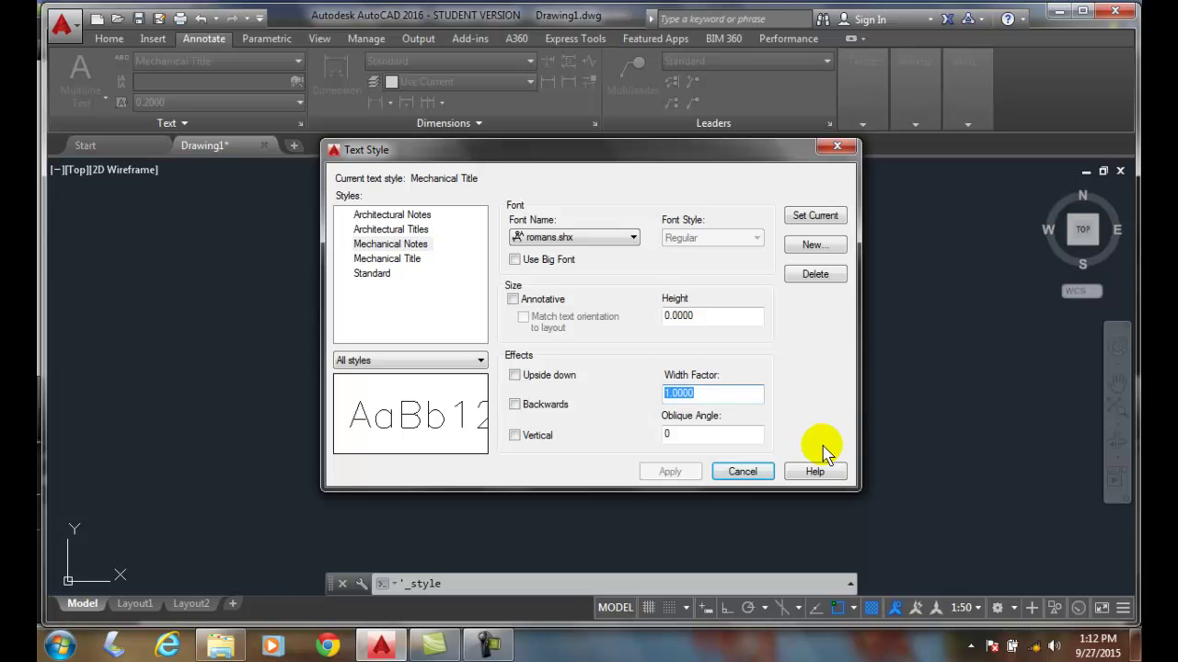
text(.70)
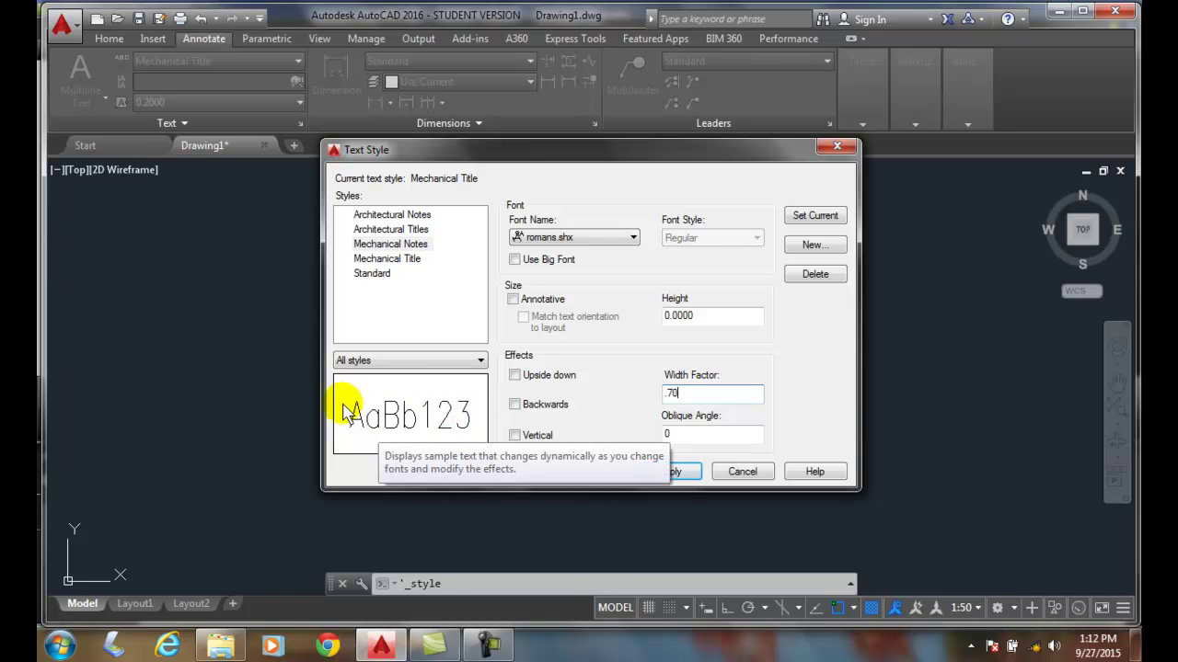
double_click(689, 392)
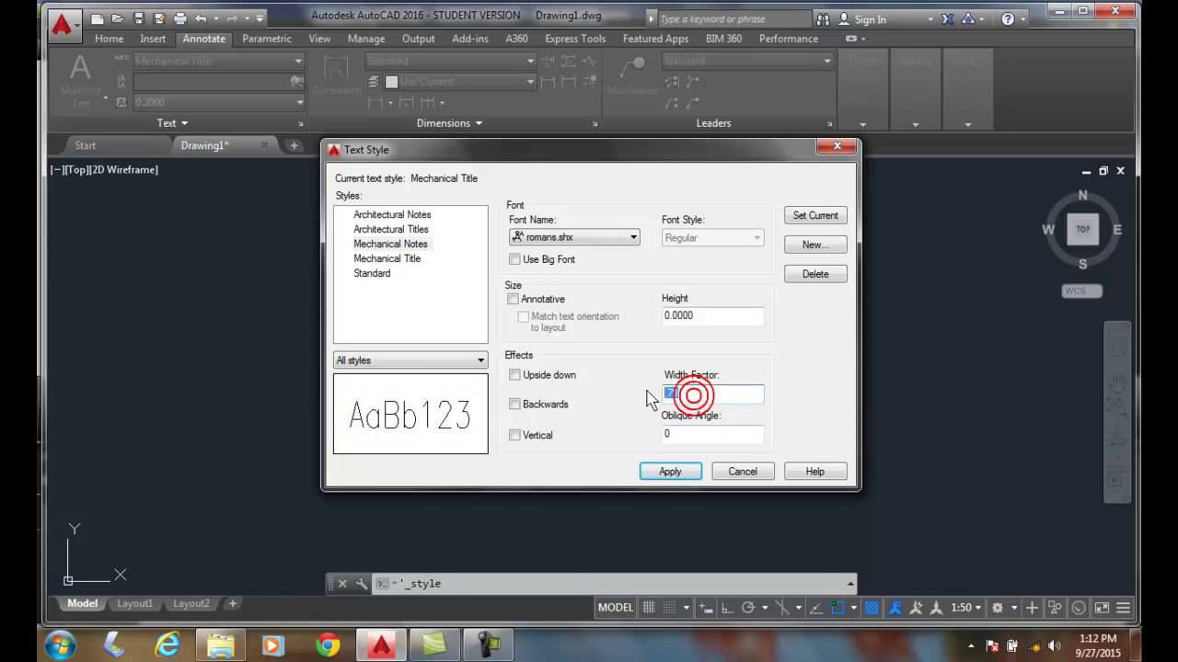
text(1.)
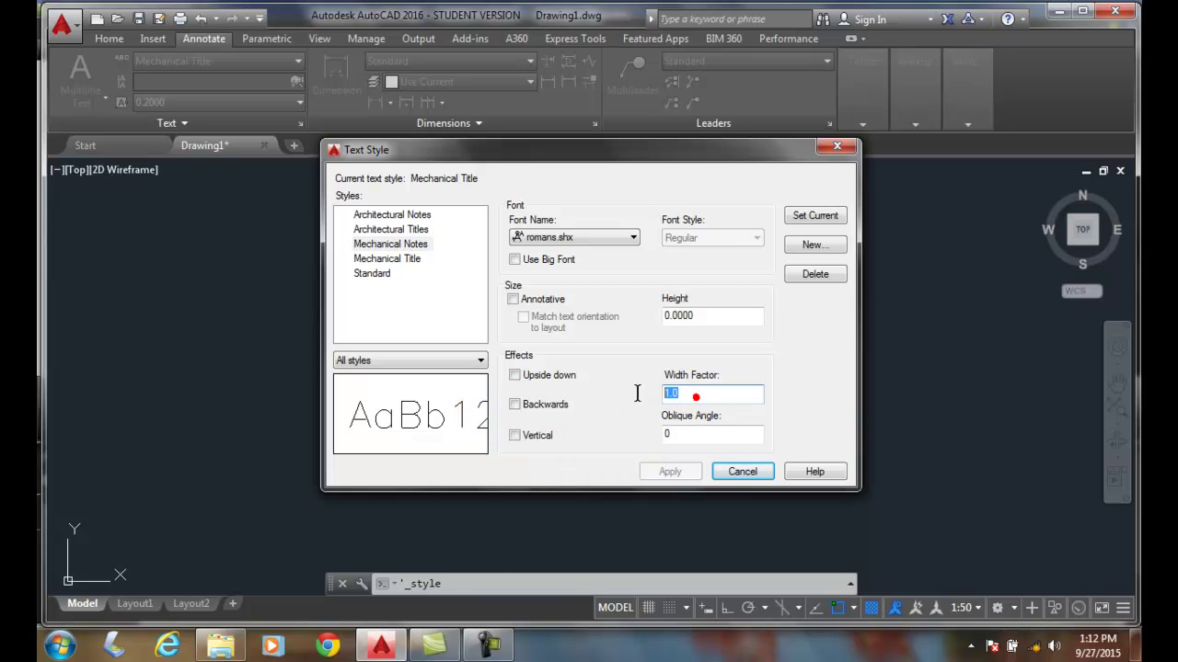
Compare width factors of .7 and 1.5 on the Mechanical Notes style and return the value to 1.0
text(.7)
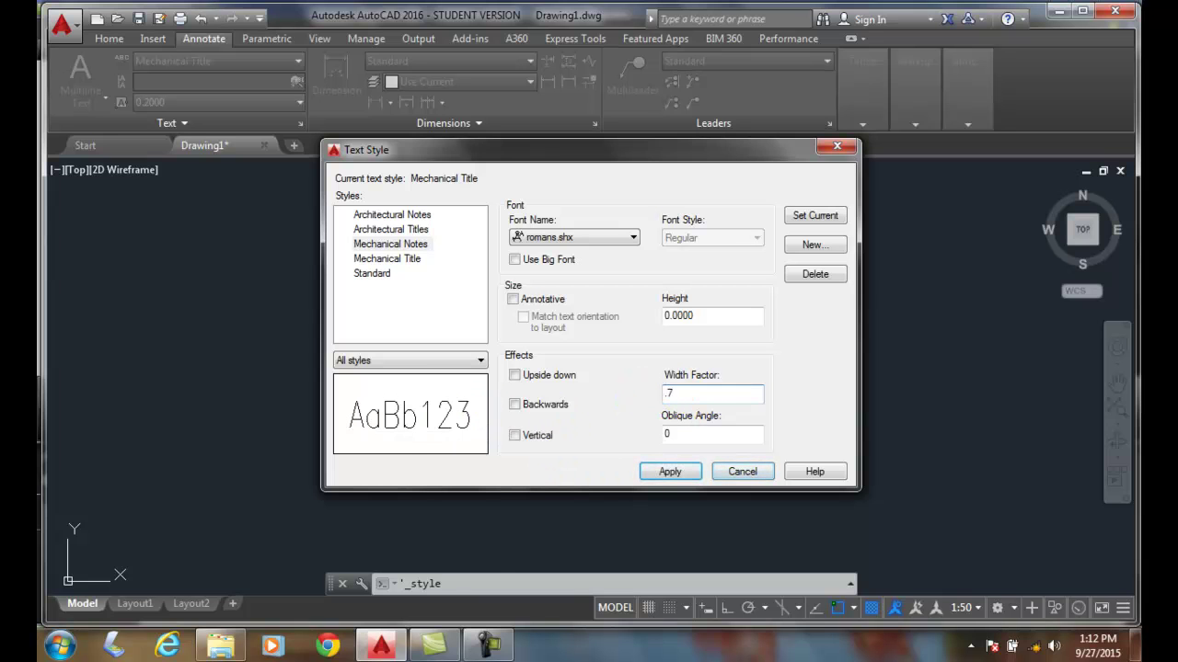
double_click(690, 395)
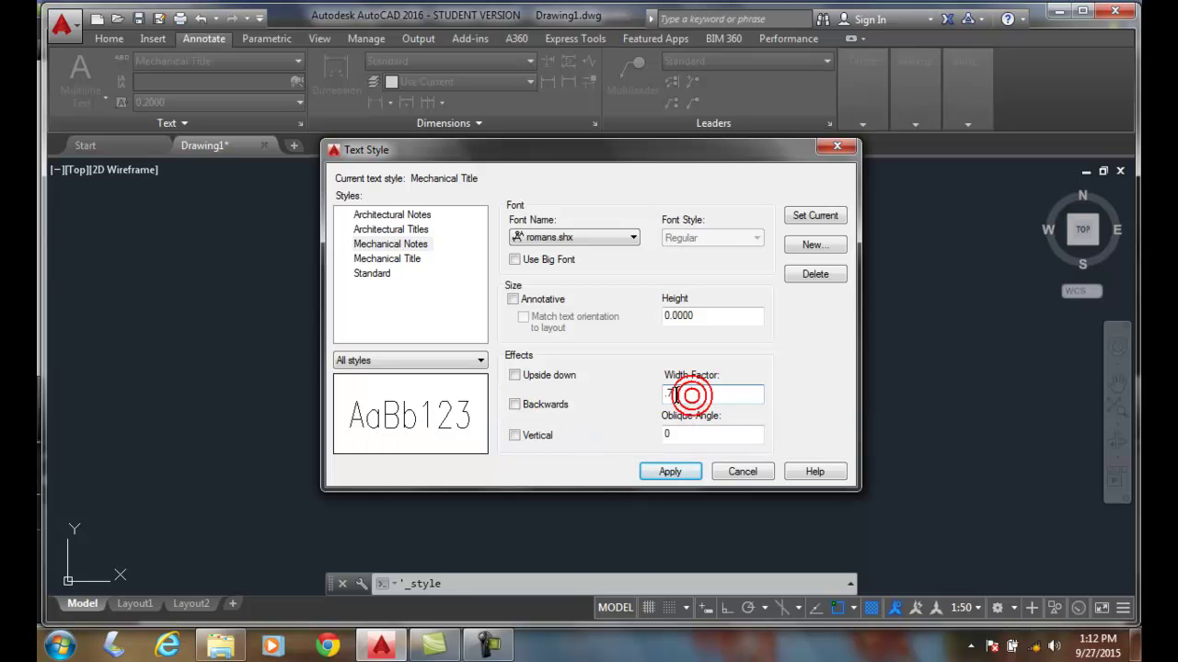
text(1)
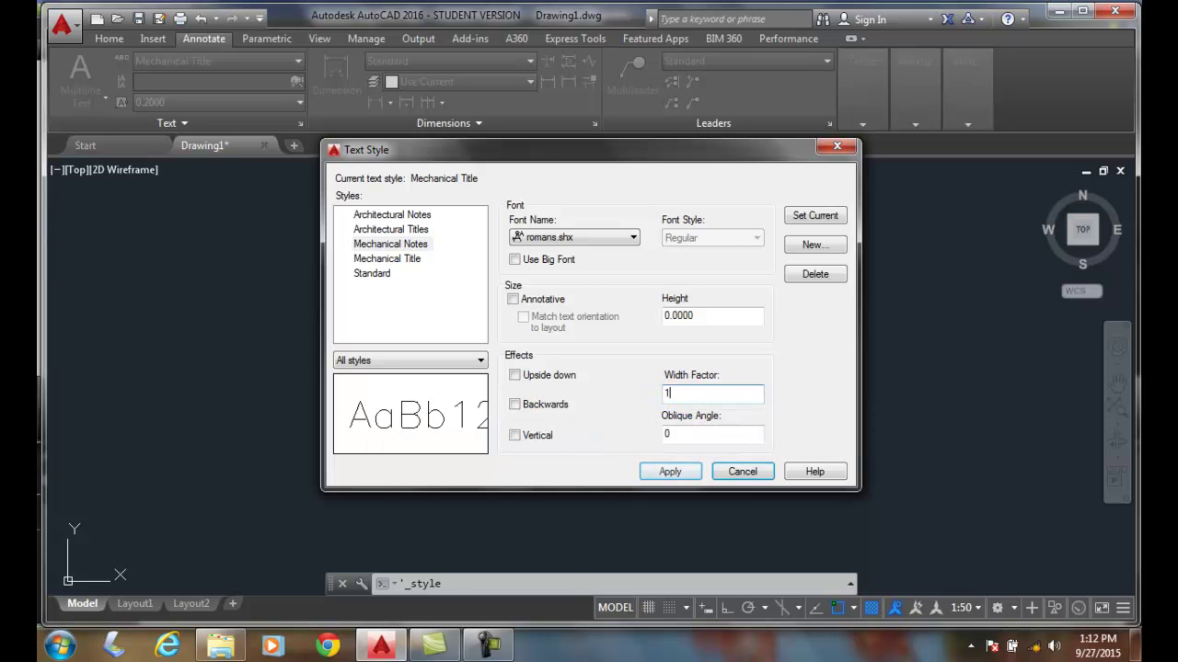
text(.5)
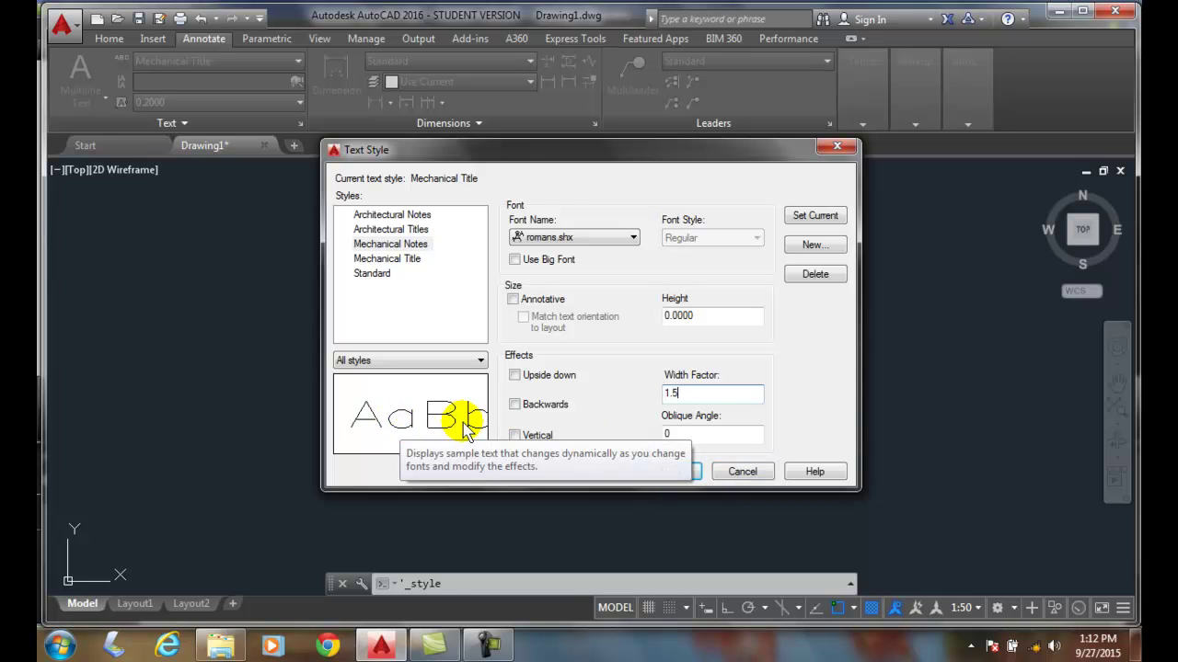
double_click(709, 394)
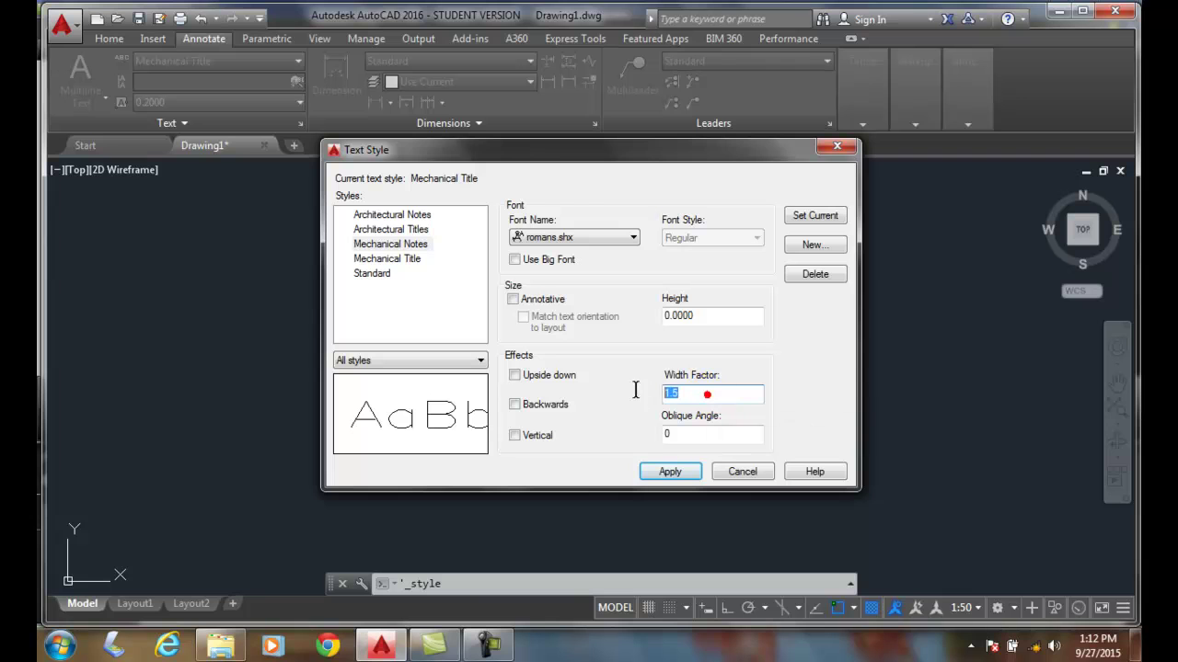
text(1)
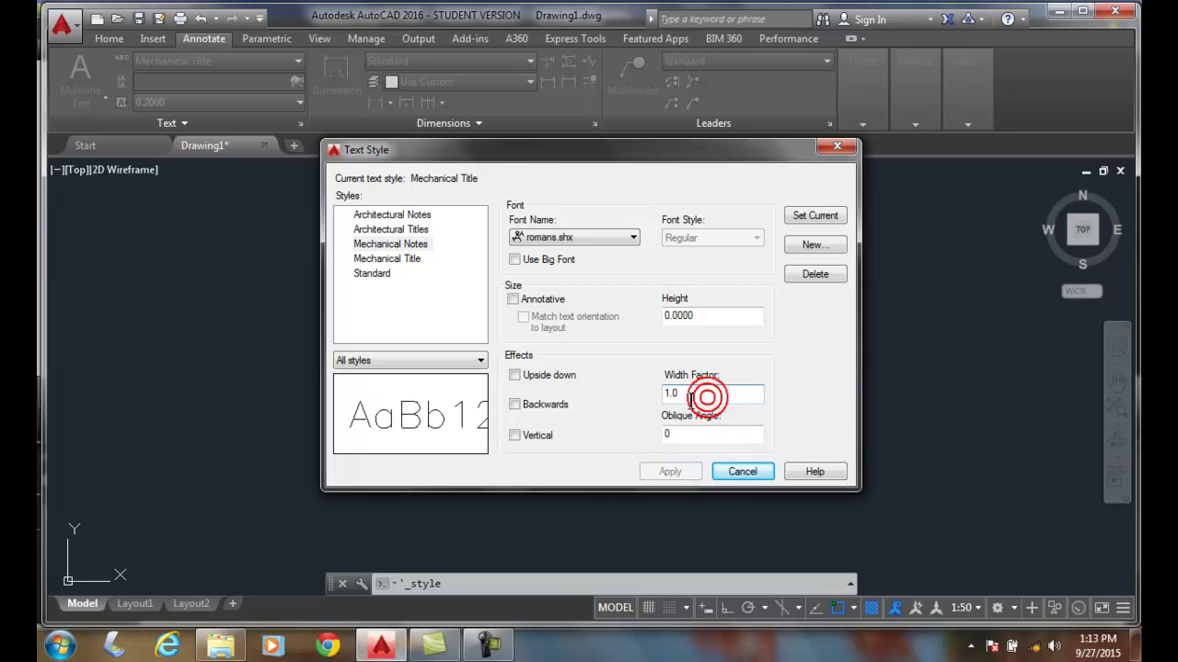
Set the Architectural Notes text style's width factor to .7 and apply the change
click(413, 215)
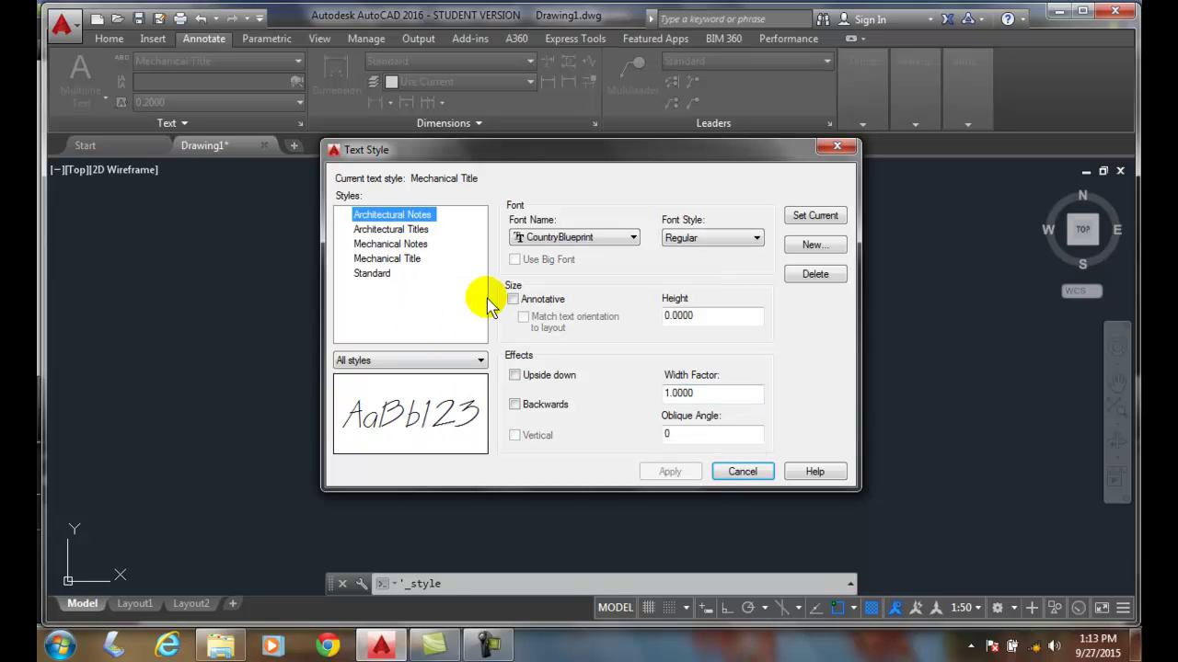
double_click(709, 394)
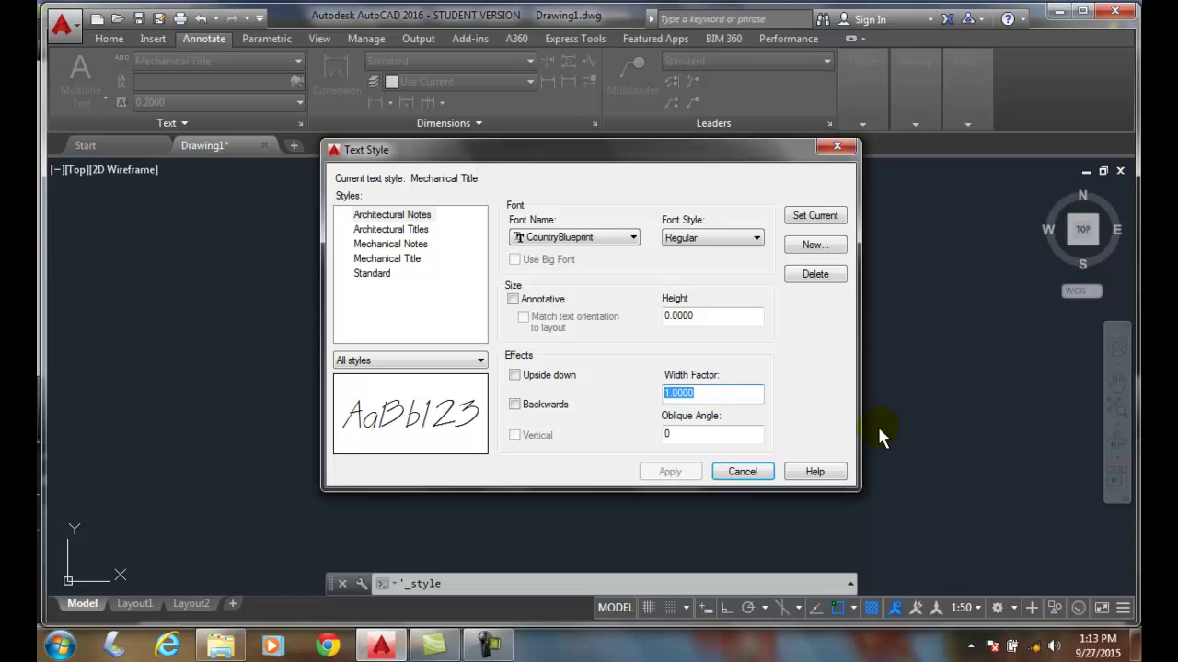
text(.7)
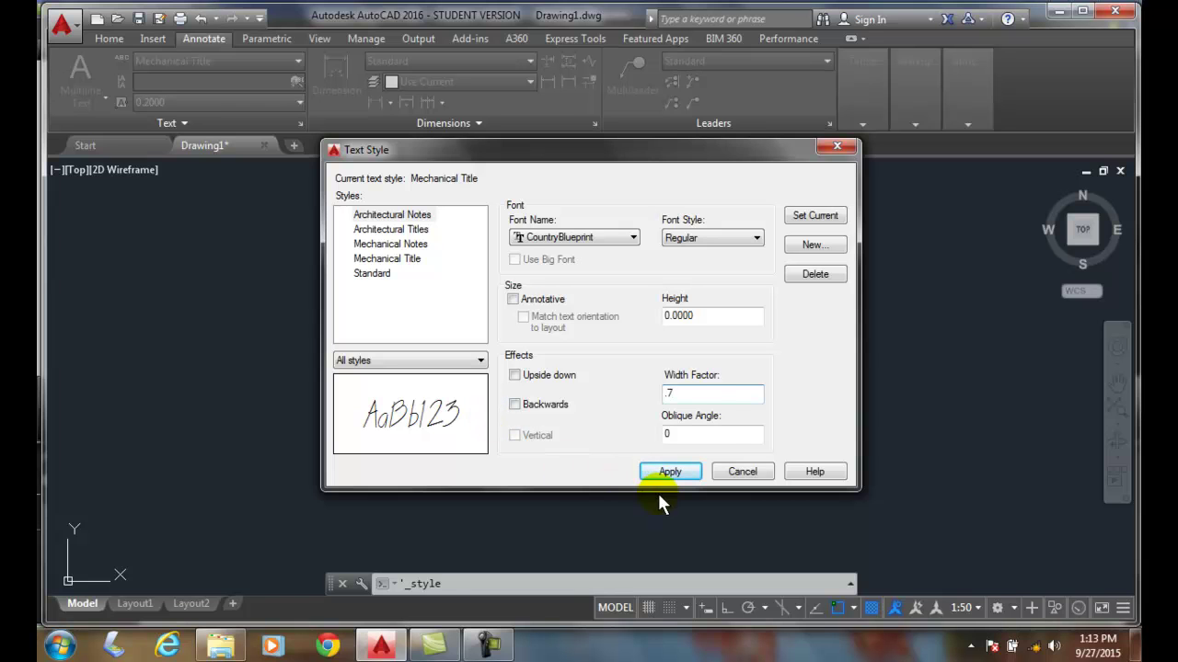
drag(677, 394, 664, 402)
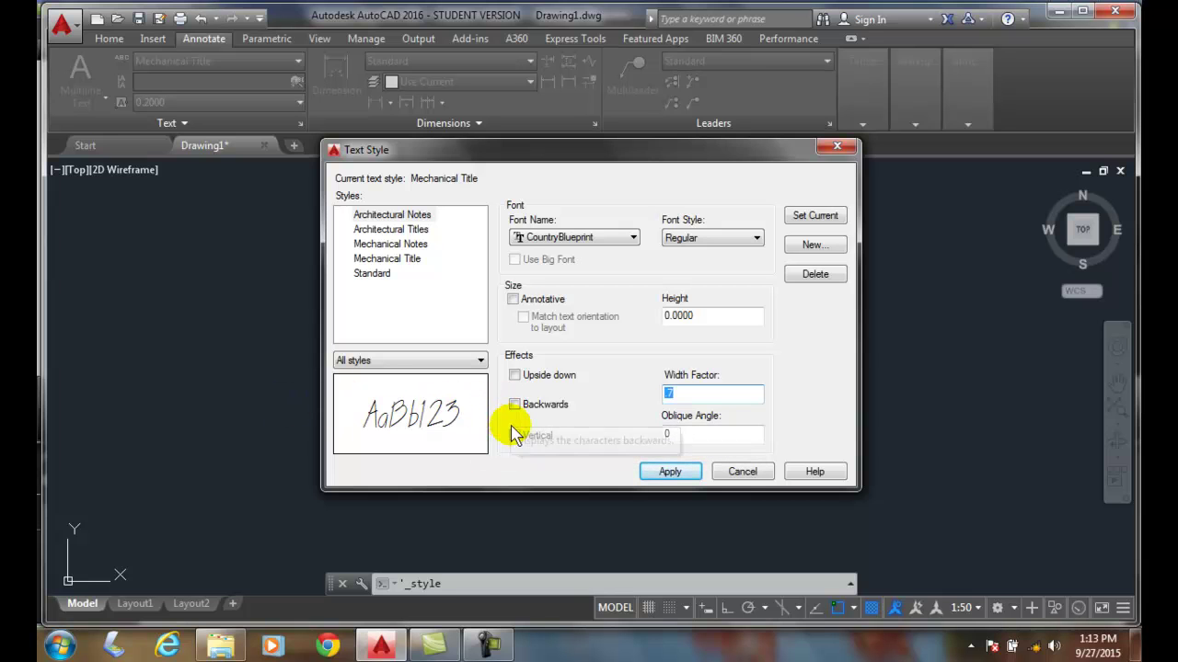
click(467, 414)
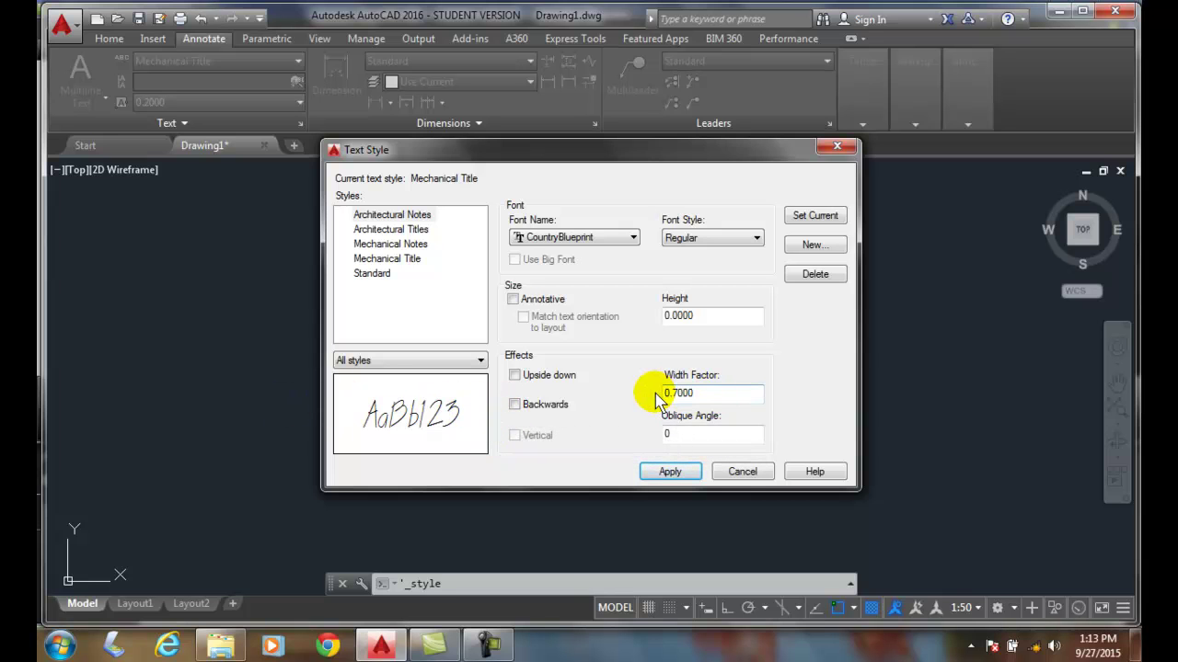
click(677, 475)
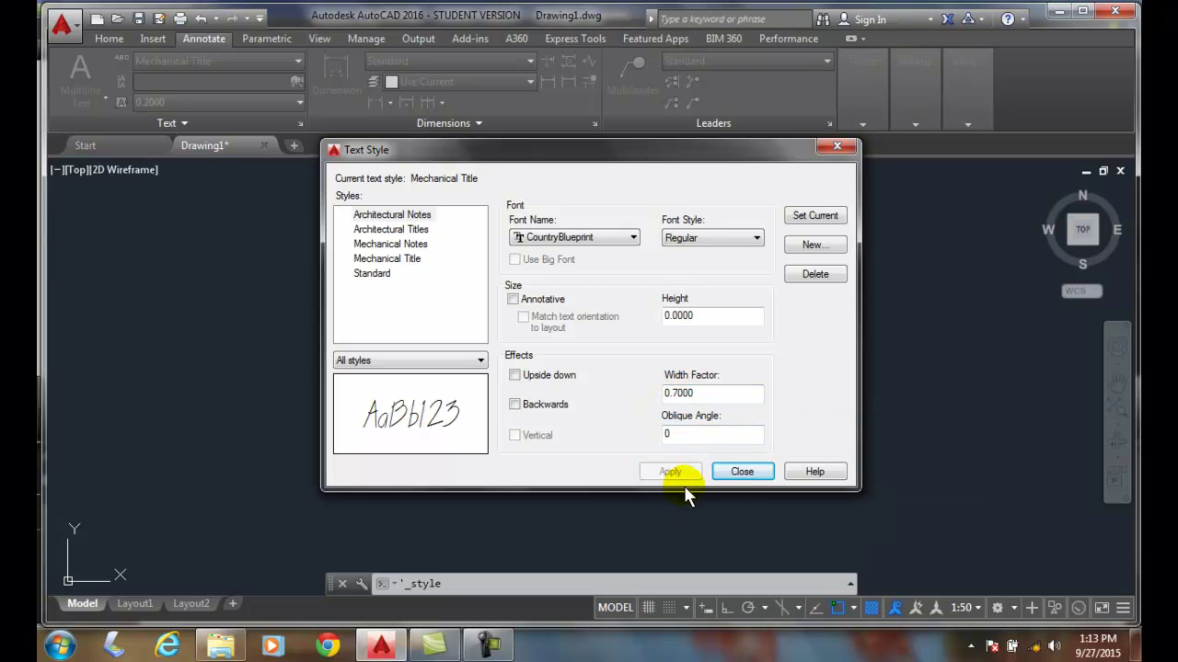
Try oblique angles of 22, -22 and 15 on the Architectural Notes text style
click(687, 438)
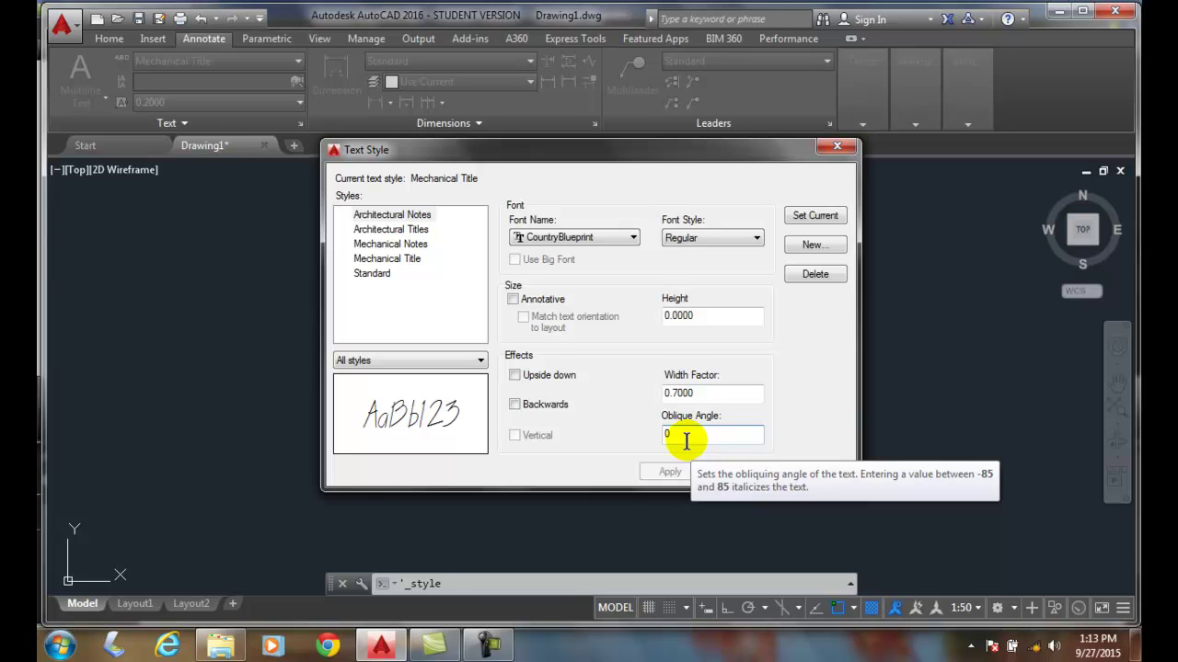
key(BackSpace)
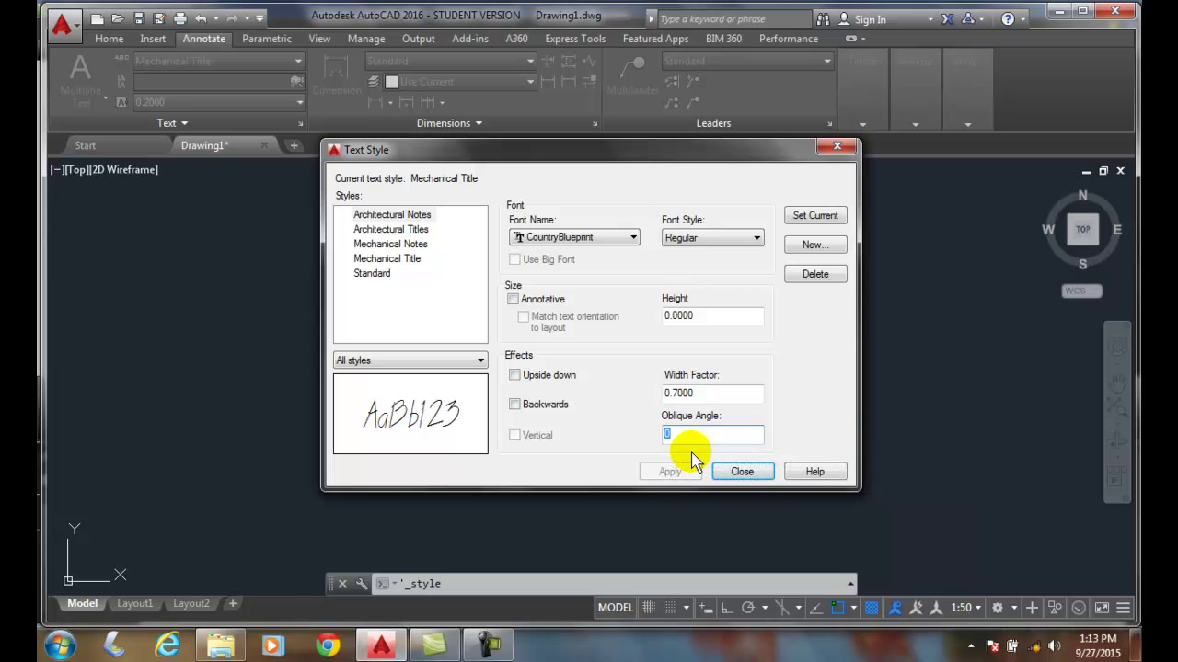
text(22)
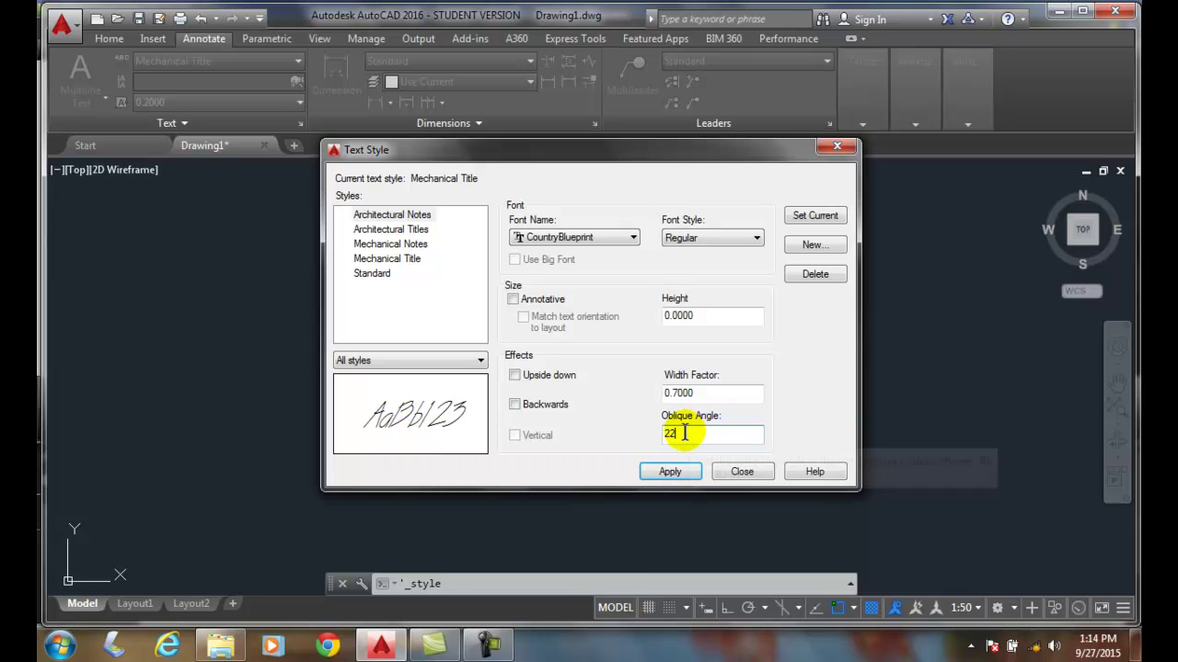
click(666, 434)
text(-)
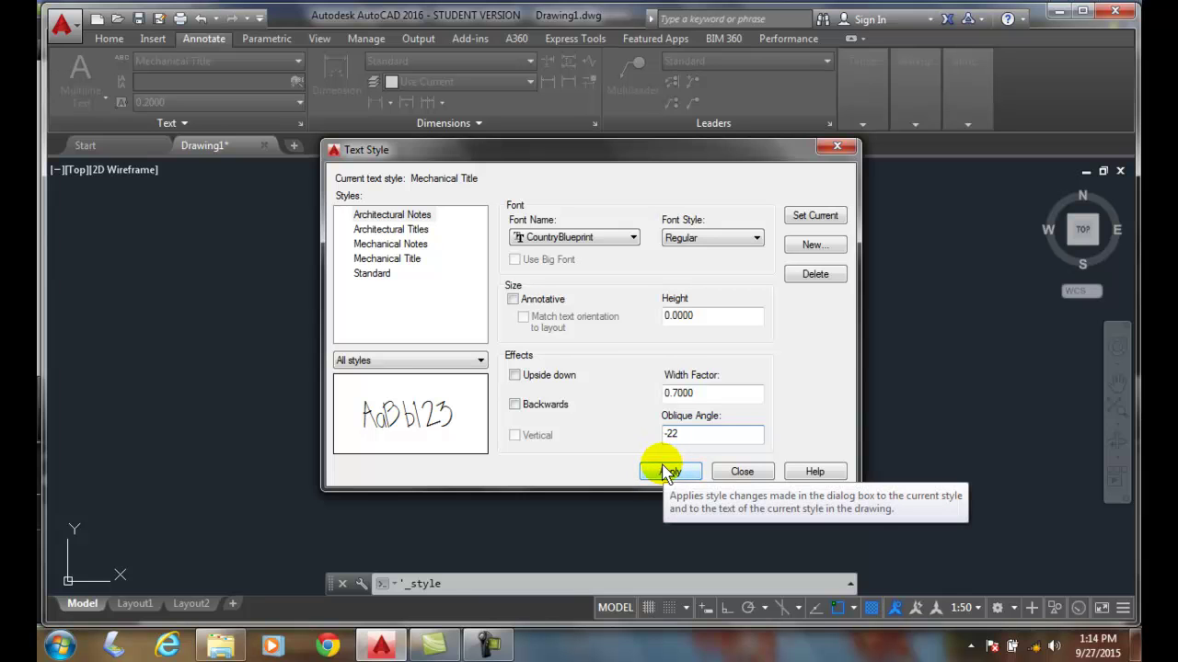
key(BackSpace)
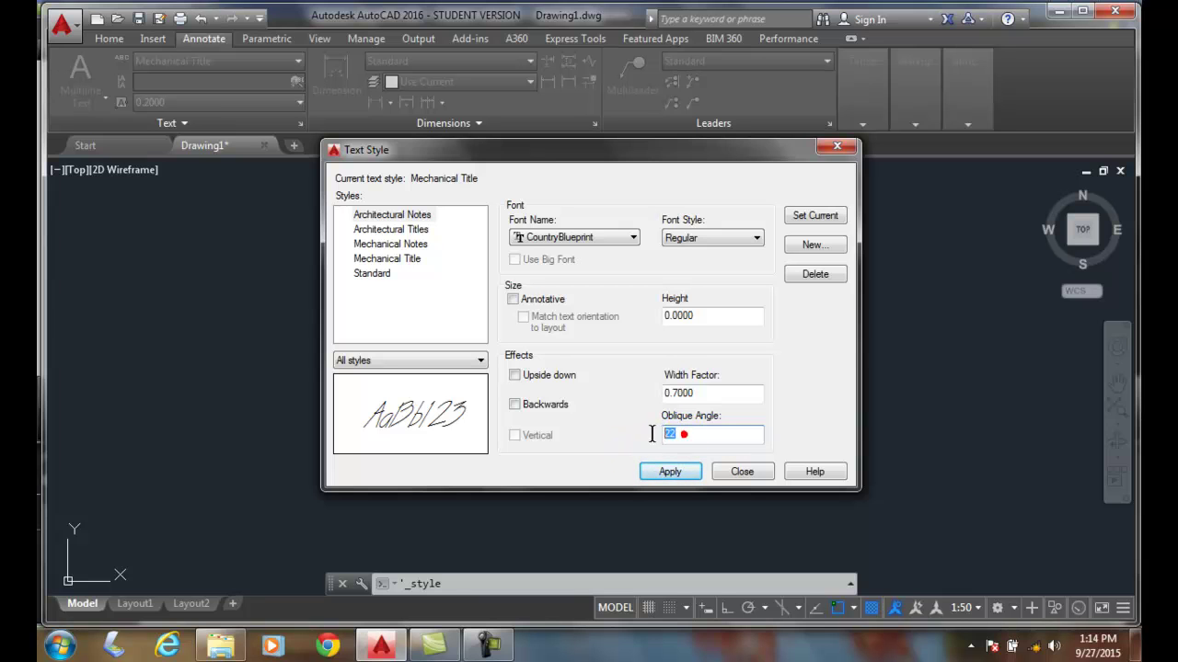
text(15)
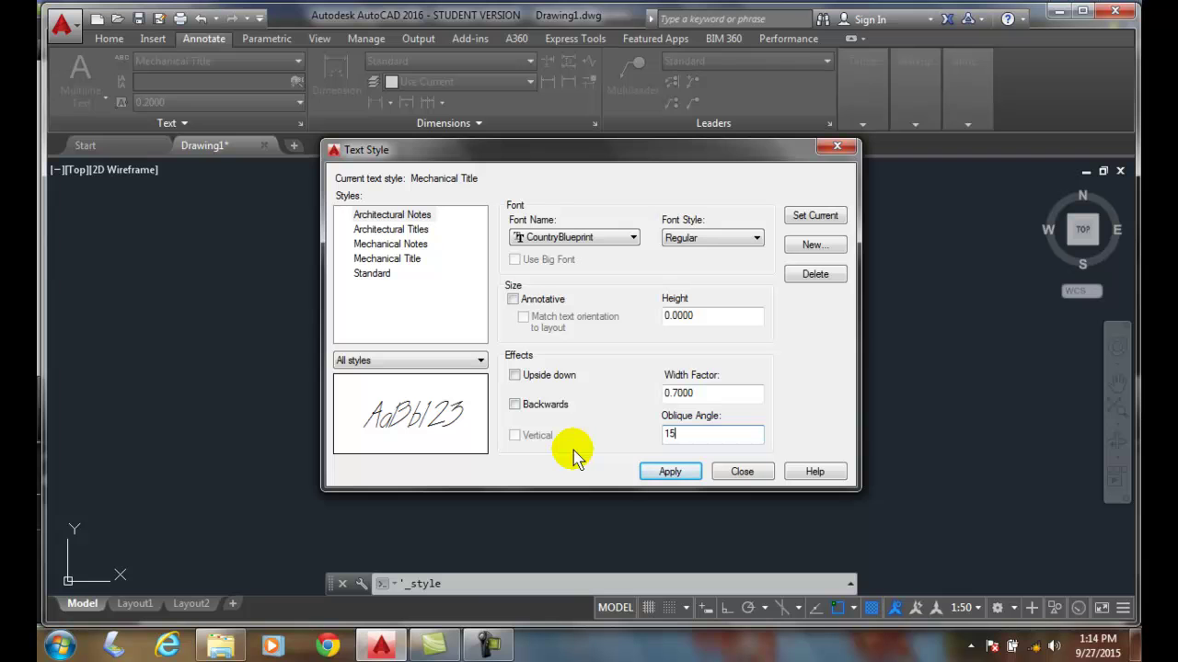
Set the Architectural Notes text style's oblique angle to 22 and apply the change
double_click(680, 434)
text(22)
click(671, 473)
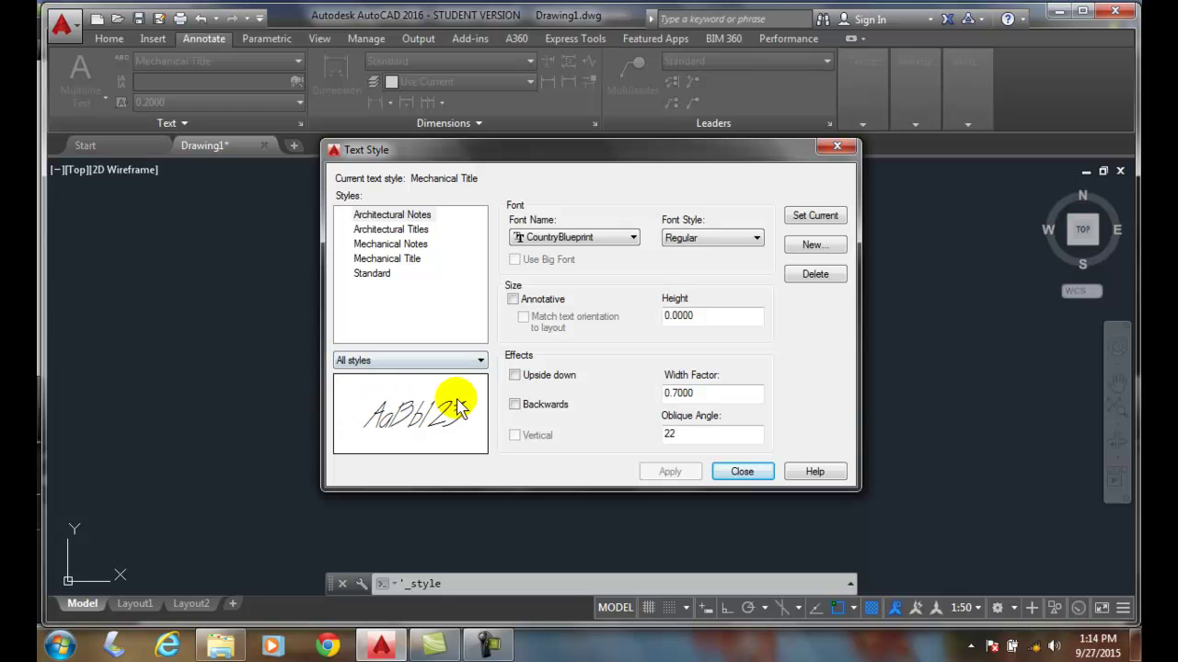
Select the Mechanical Notes text style and open its oblique angle for editing
click(406, 246)
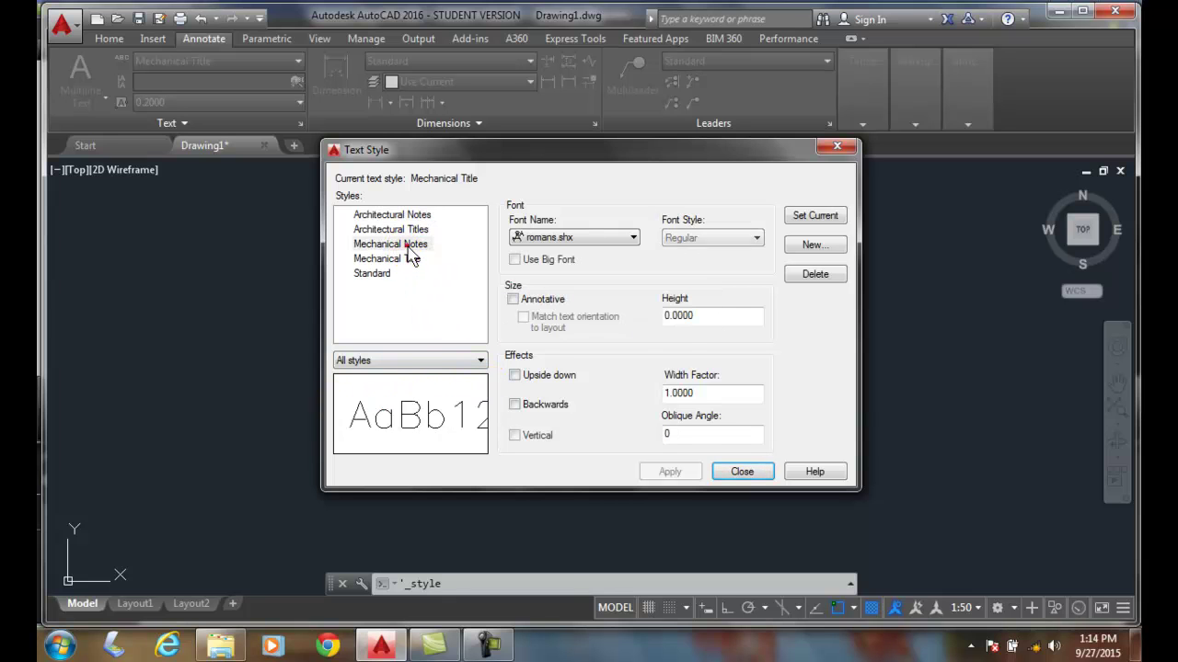
click(693, 429)
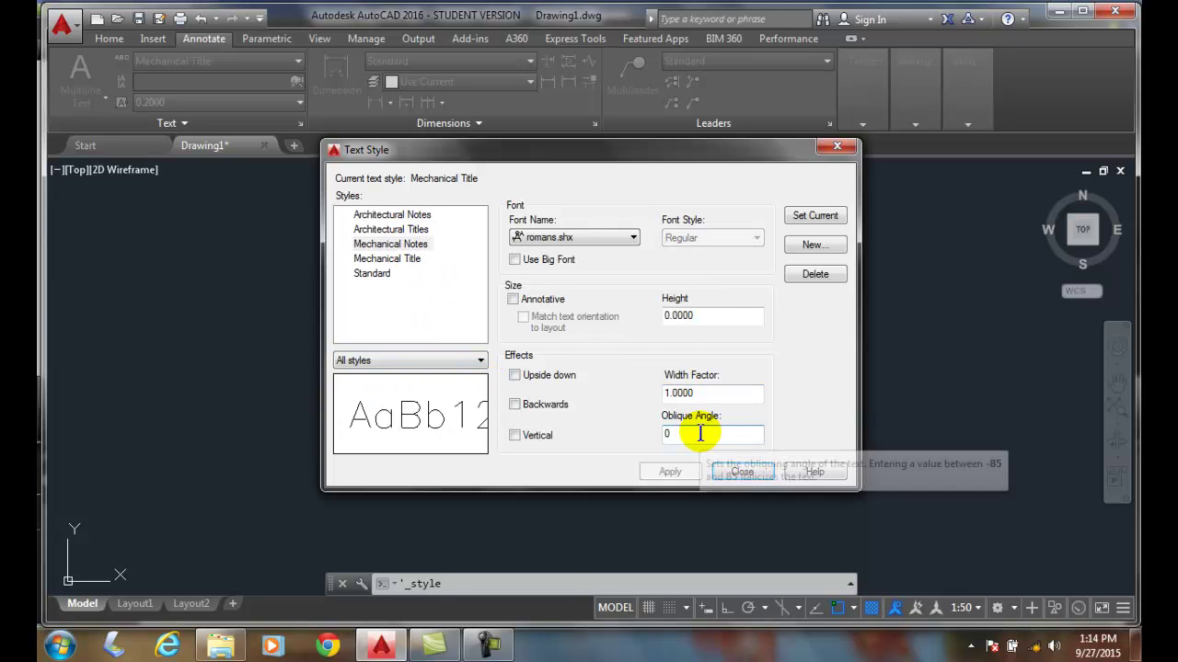